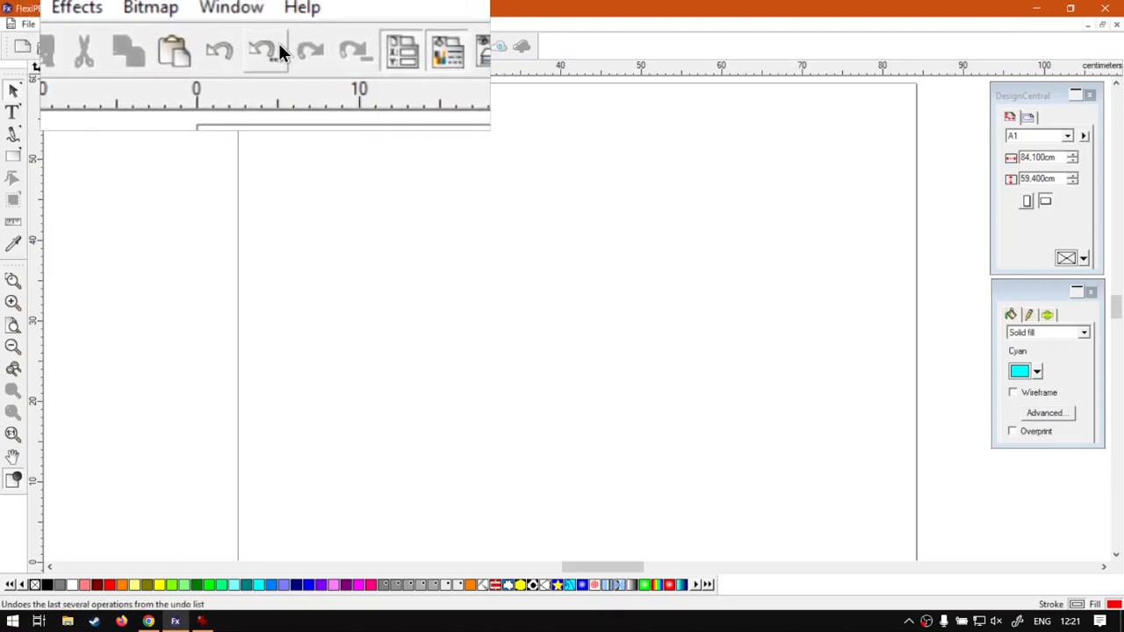
pyautogui.click(58, 29)
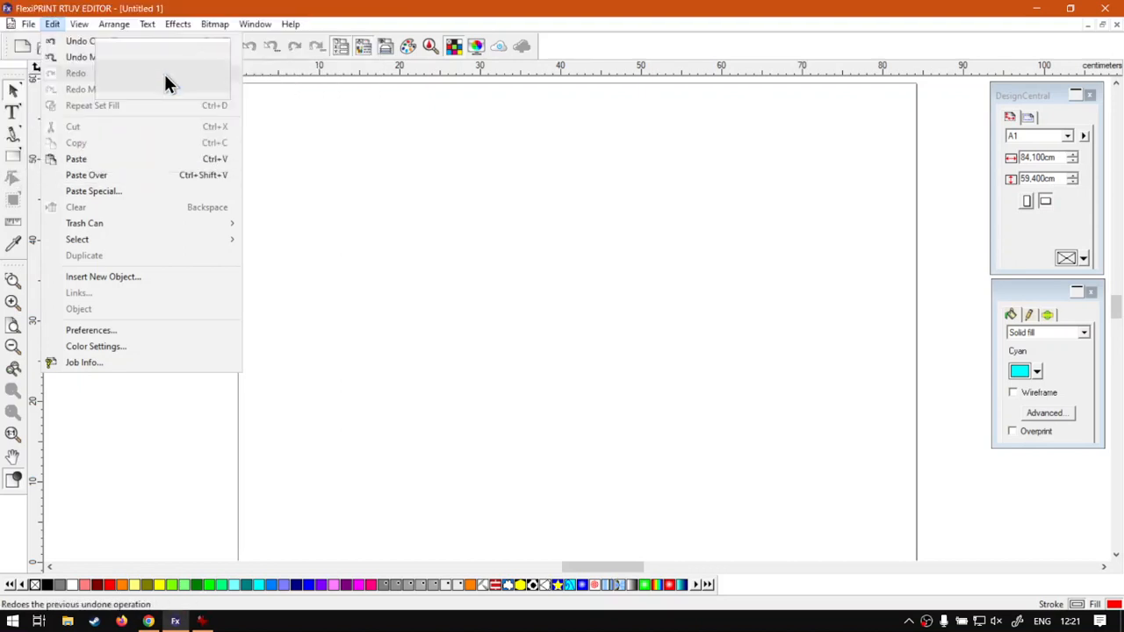
pyautogui.click(618, 36)
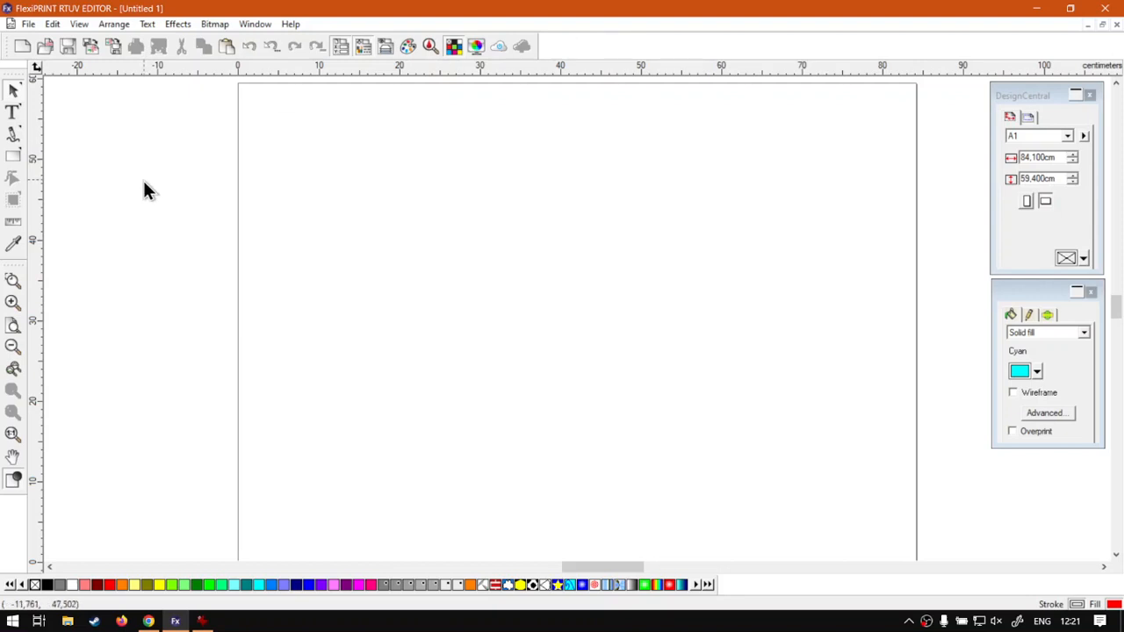
# Step: Draw a tall red rectangle about 13.3 cm wide and 56.2 cm high along the page's left edge
pyautogui.click(12, 156)
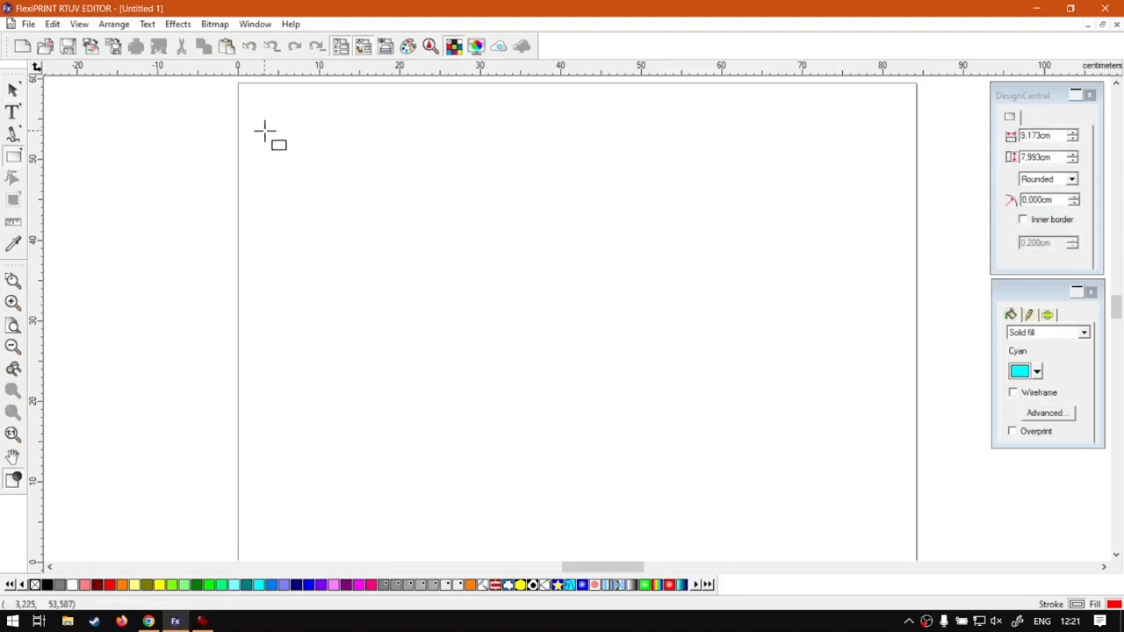
pyautogui.moveTo(248, 98); pyautogui.dragTo(357, 549)
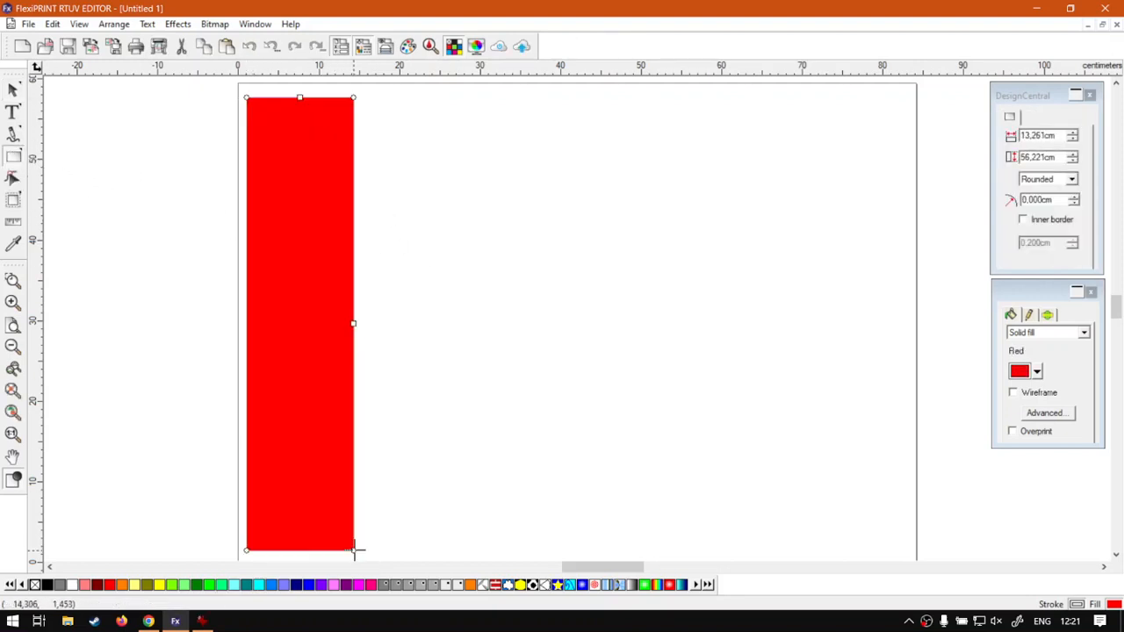
pyautogui.click(13, 90)
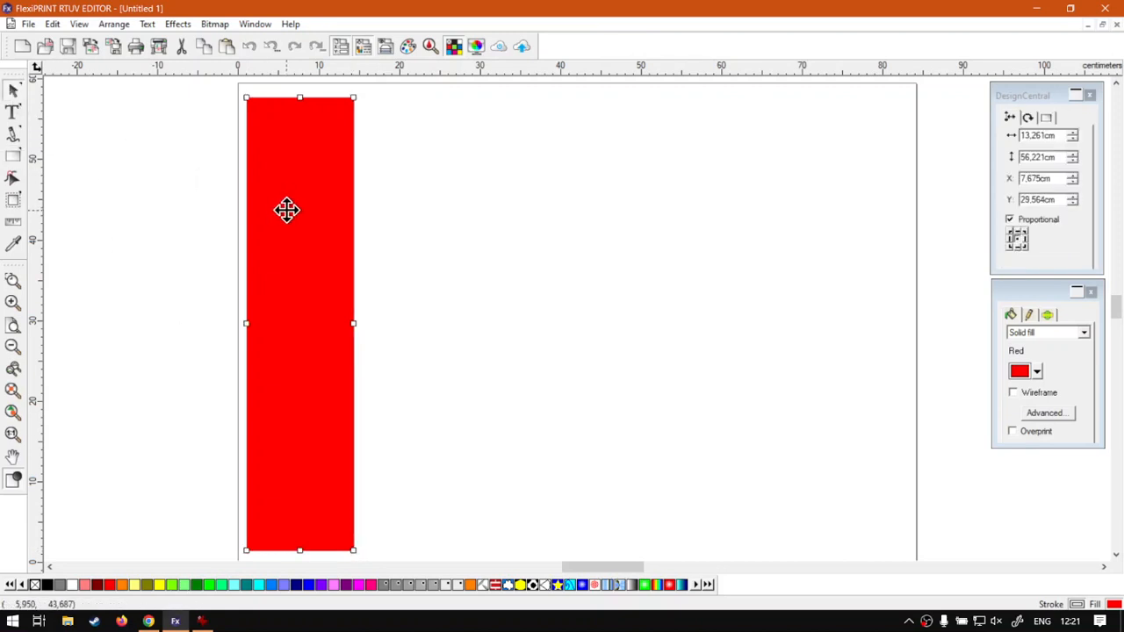
# Step: Paste four copies of the red rectangle side by side across the page and shift all five slightly up and to the right
pyautogui.hotkey('ctrl', 'c')
pyautogui.hotkey('ctrl', 'v')
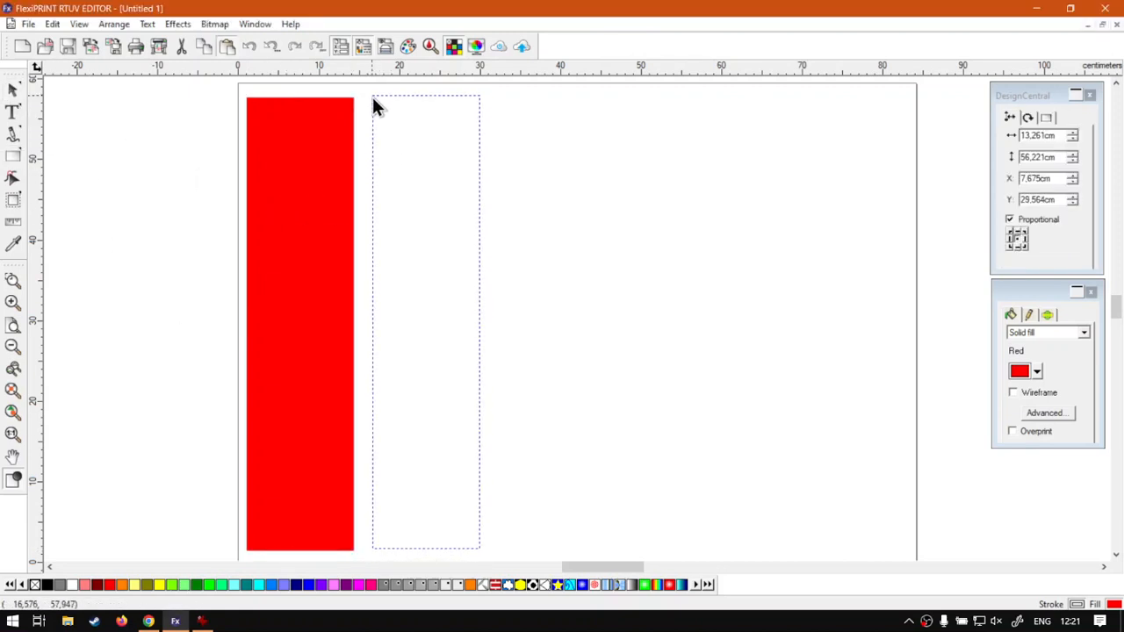
pyautogui.click(372, 96)
pyautogui.hotkey('ctrl', 'v')
pyautogui.click(498, 97)
pyautogui.hotkey('ctrl', 'v')
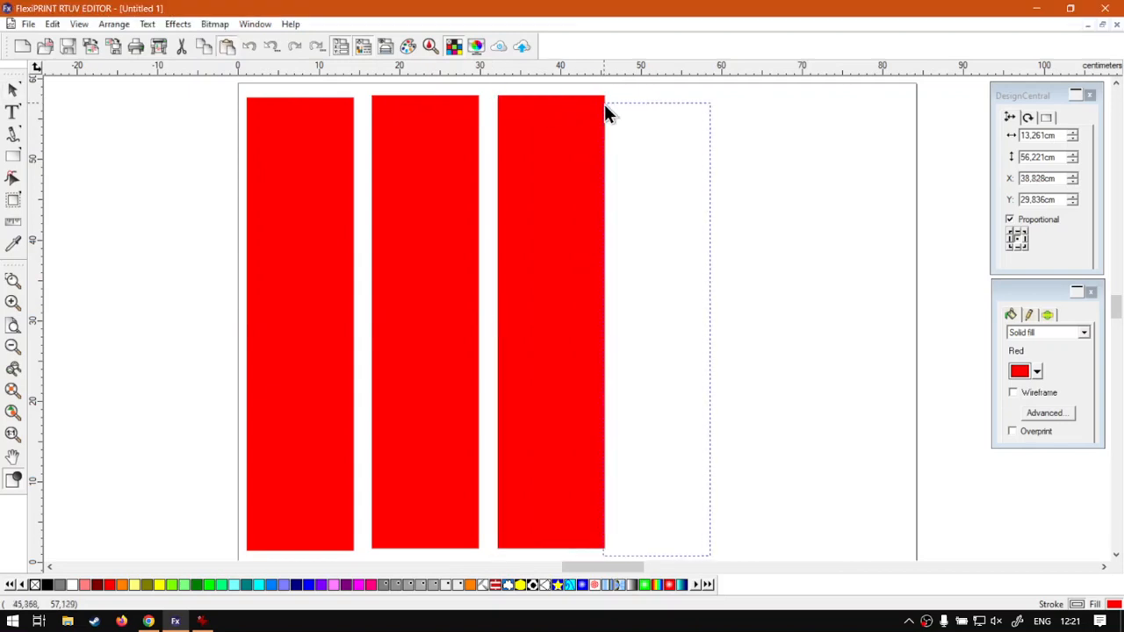
pyautogui.click(622, 95)
pyautogui.hotkey('ctrl', 'v')
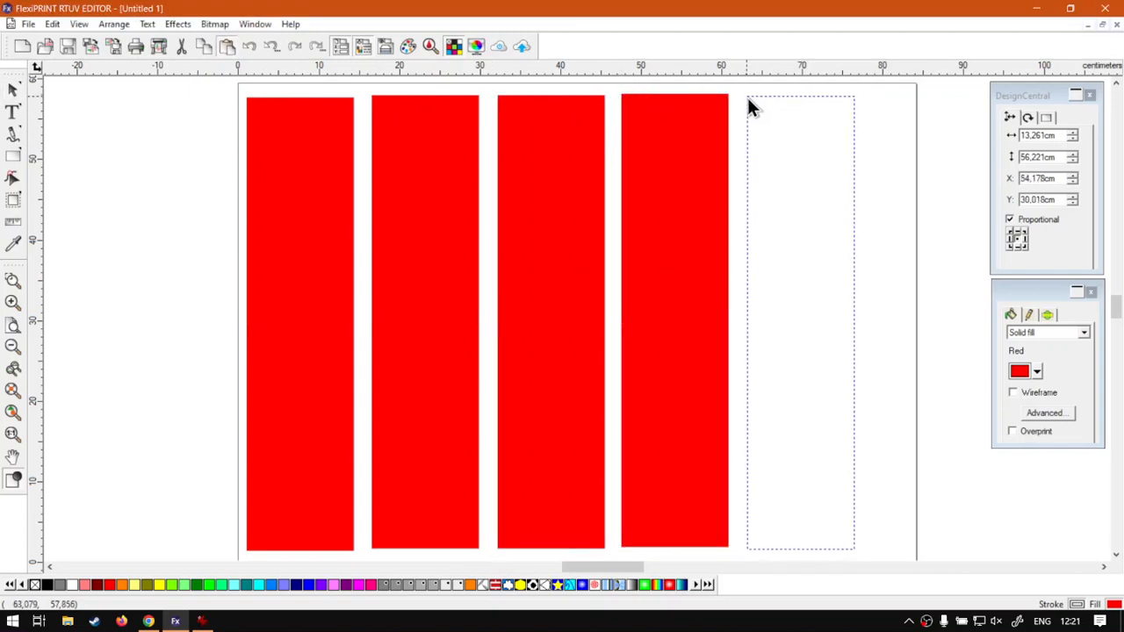
pyautogui.click(749, 100)
pyautogui.moveTo(875, 106); pyautogui.dragTo(307, 228)
pyautogui.click(156, 215)
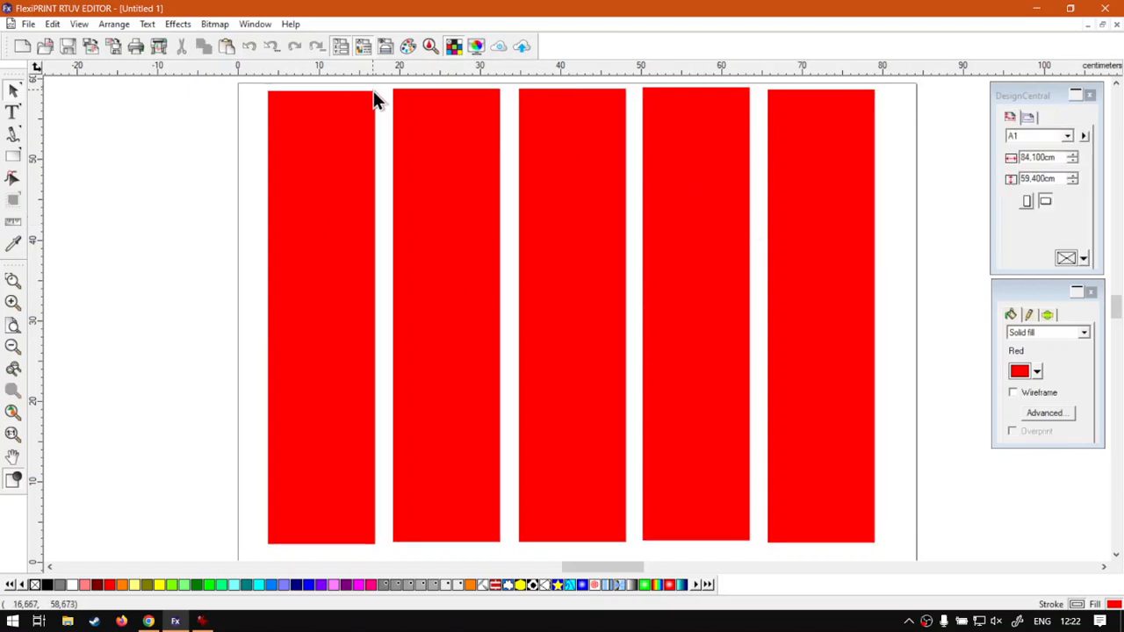
# Step: Undo the move of the five rectangles and the four pastes one operation at a time
pyautogui.click(250, 44)
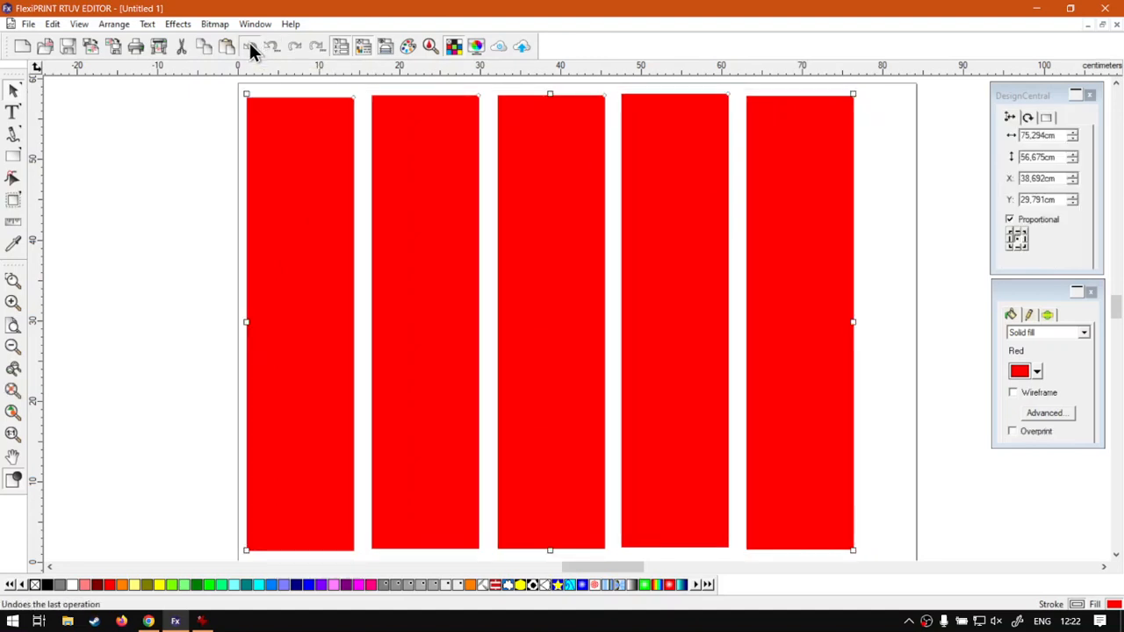
pyautogui.click(250, 44)
pyautogui.click(249, 44)
pyautogui.click(249, 43)
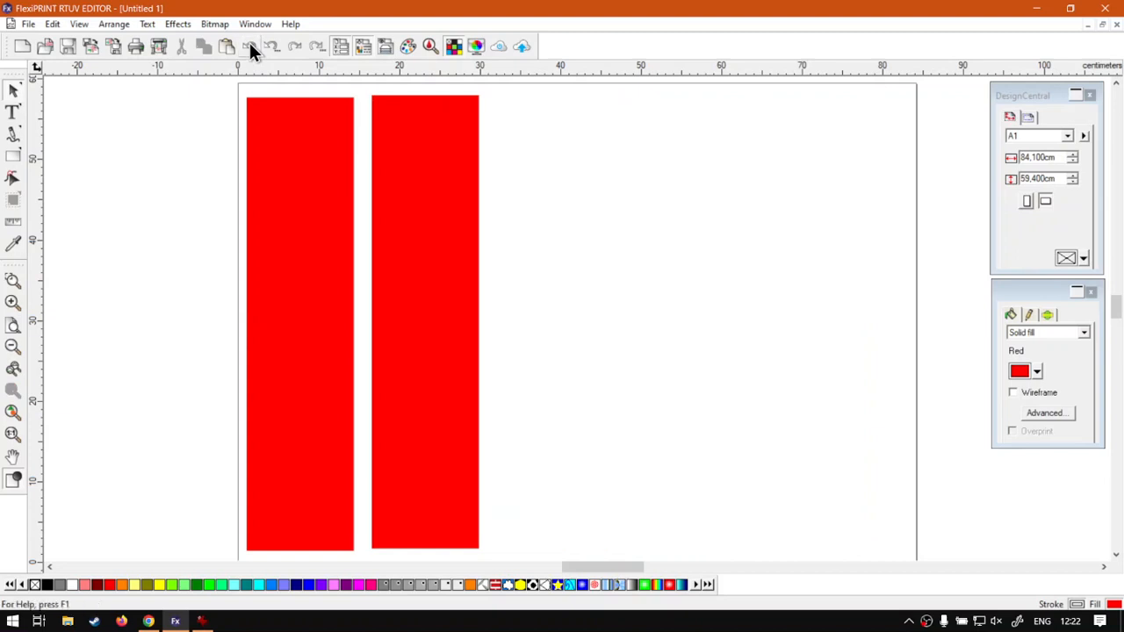
pyautogui.click(249, 46)
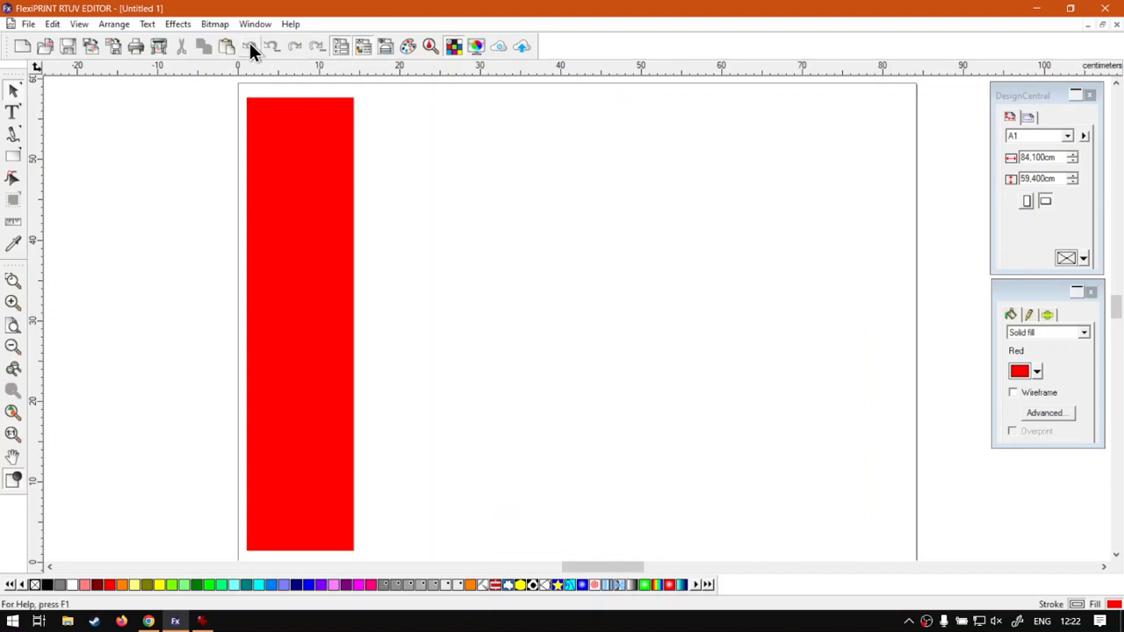
# Step: Redo the four pastes and the move of all five rectangles one operation at a time
pyautogui.click(298, 47)
pyautogui.click(298, 47)
pyautogui.click(298, 46)
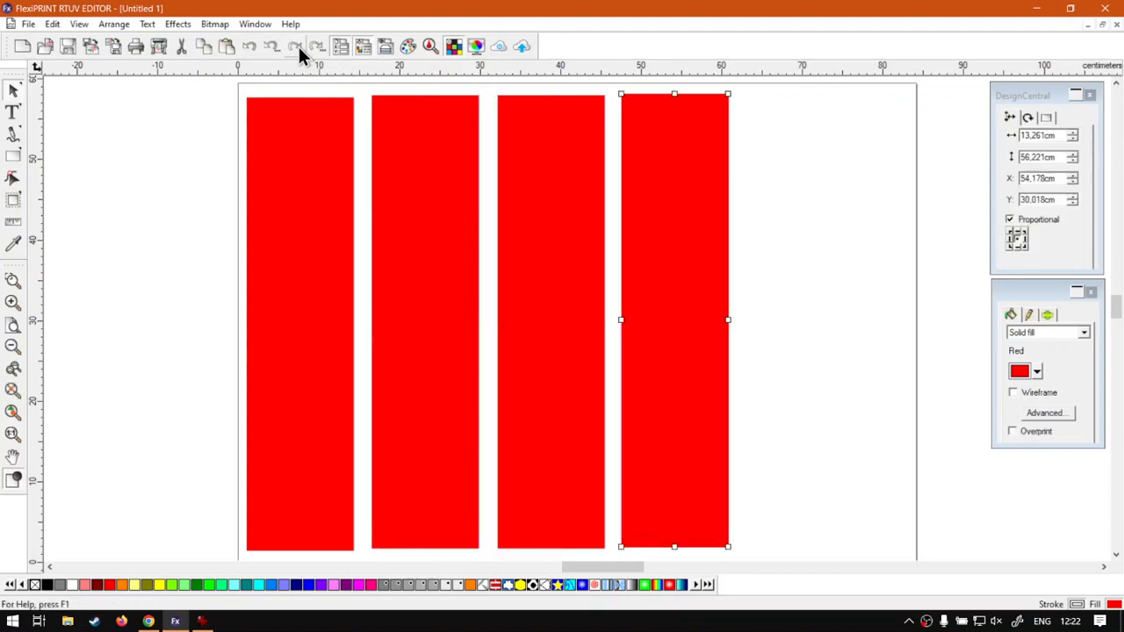
pyautogui.click(298, 47)
pyautogui.click(299, 47)
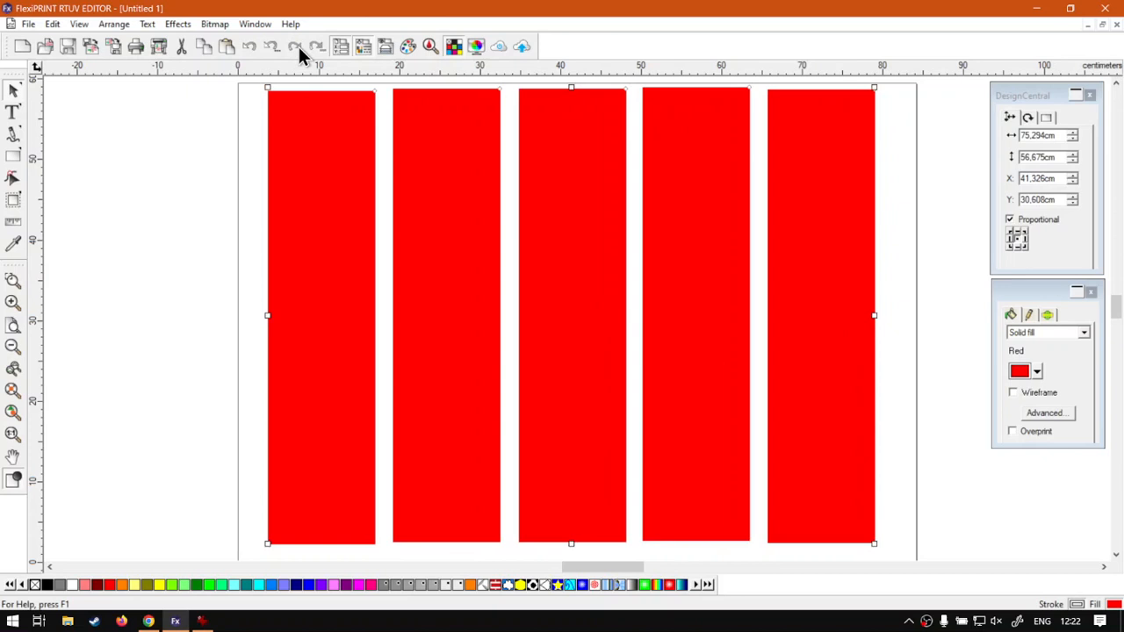
# Step: Delete all five red rectangles from the page
pyautogui.click(180, 213)
pyautogui.moveTo(926, 232); pyautogui.dragTo(247, 328)
pyautogui.click(181, 257)
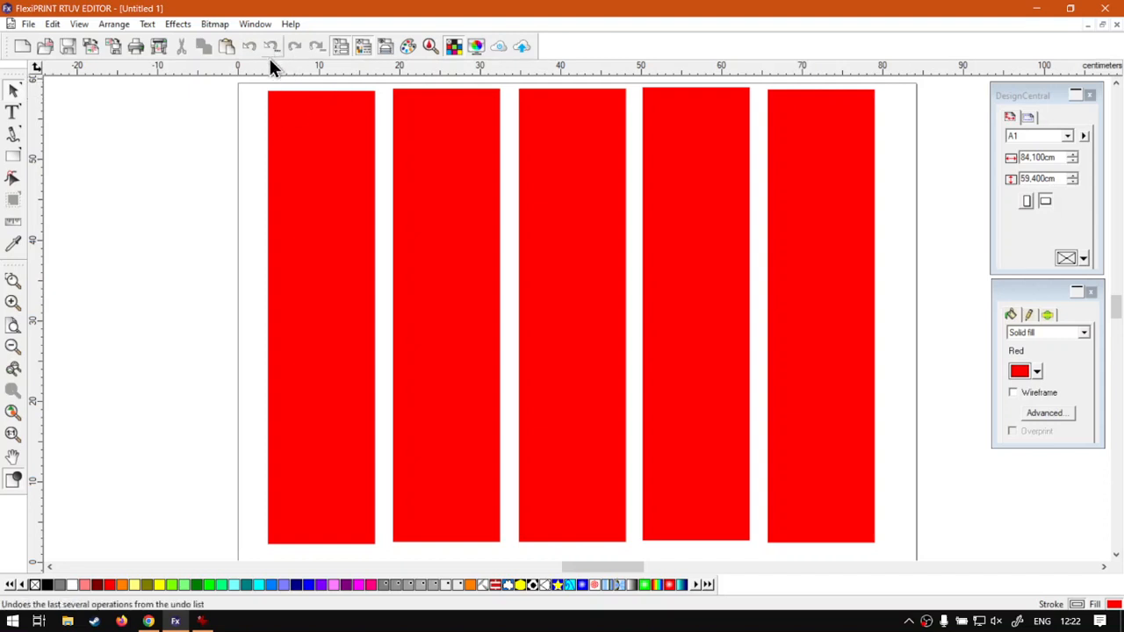
pyautogui.moveTo(933, 216); pyautogui.dragTo(226, 311)
pyautogui.press('Delete')
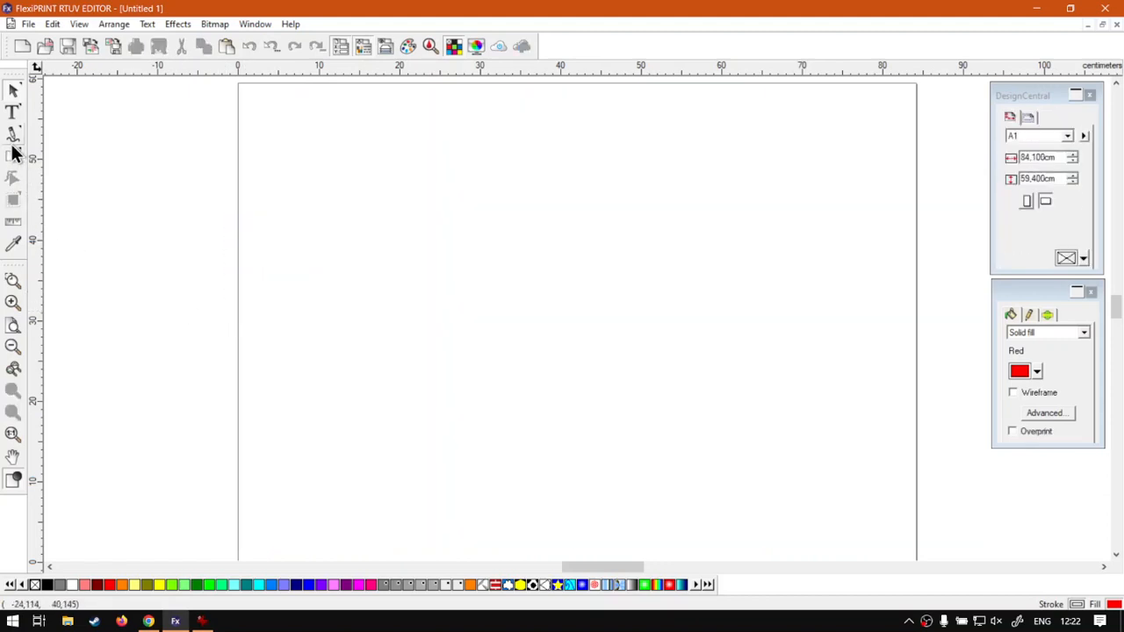
# Step: Draw a tall rectangle about 10.8 by 57.2 cm near the page's left edge and fill it with Sky Blue
pyautogui.click(13, 155)
pyautogui.moveTo(260, 92)
pyautogui.mouseDown()
pyautogui.moveTo(374, 489)
pyautogui.moveTo(348, 555)
pyautogui.mouseUp()
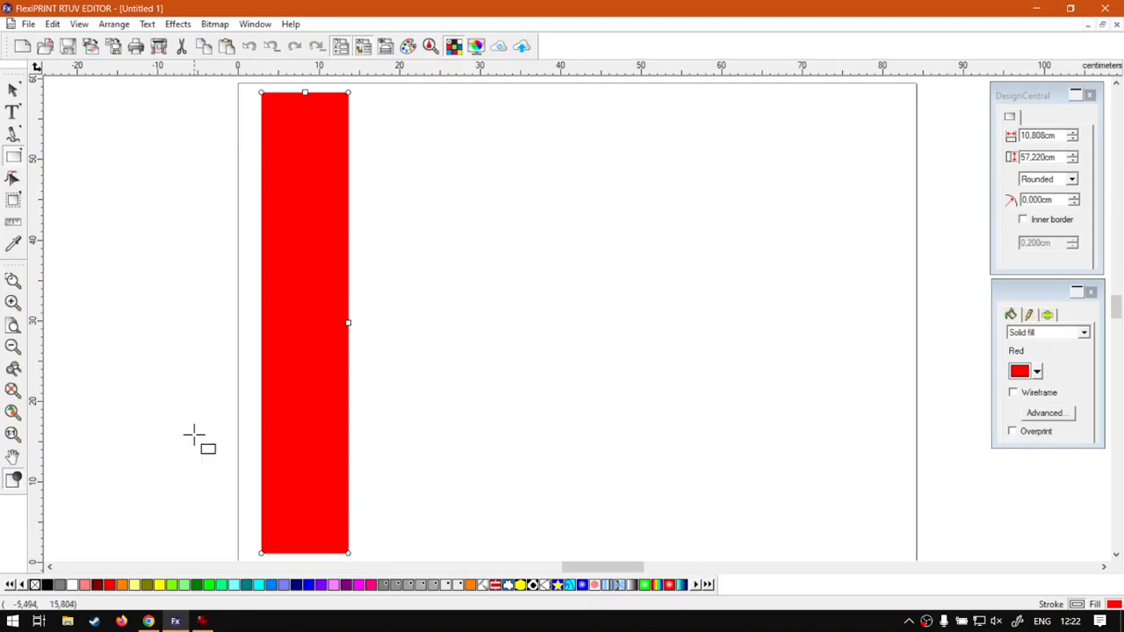
pyautogui.click(270, 589)
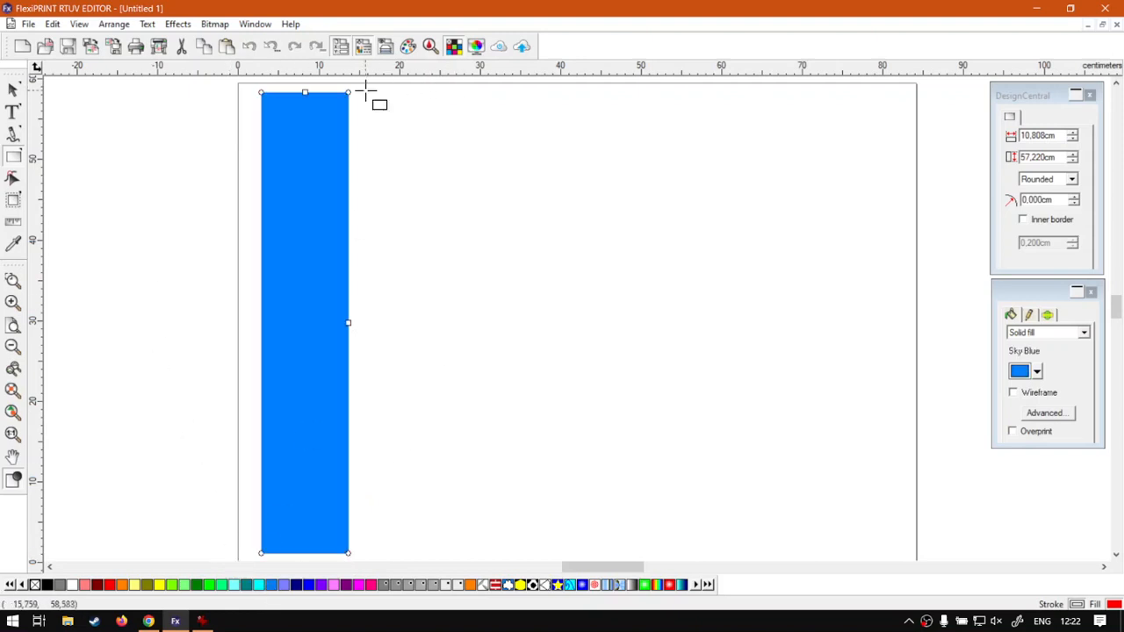
# Step: Add two tall rectangles beside the blue one: about 9.7 by 56.9 cm in Rust Orange 1 and about 14.7 by 56.6 cm in Green
pyautogui.moveTo(363, 92); pyautogui.dragTo(442, 550)
pyautogui.click(470, 584)
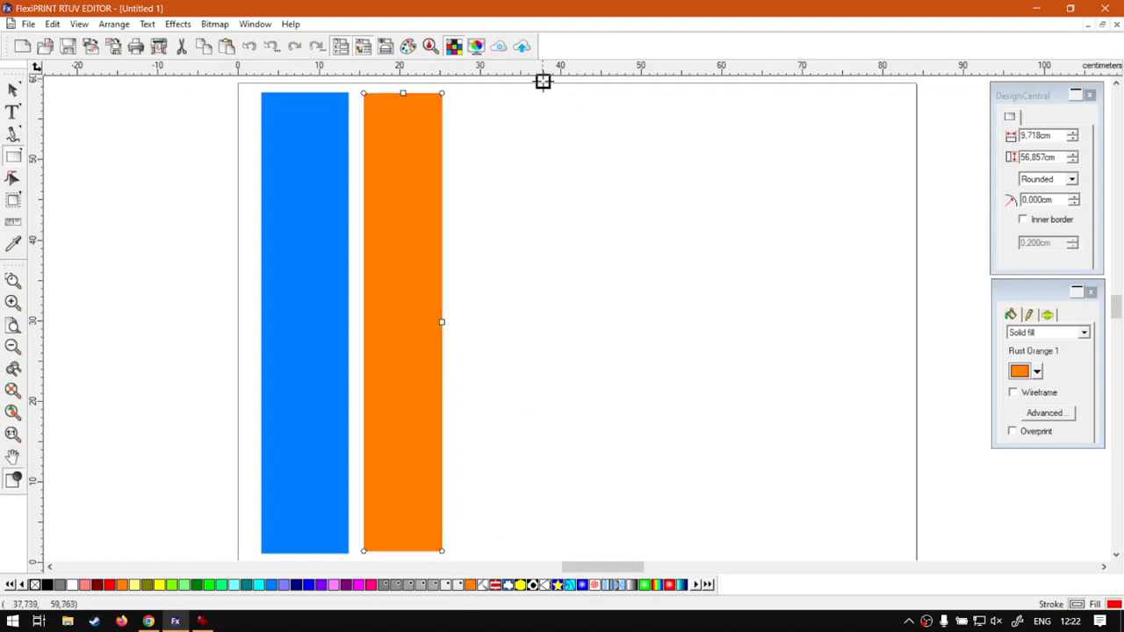
pyautogui.moveTo(456, 92); pyautogui.dragTo(574, 550)
pyautogui.click(212, 584)
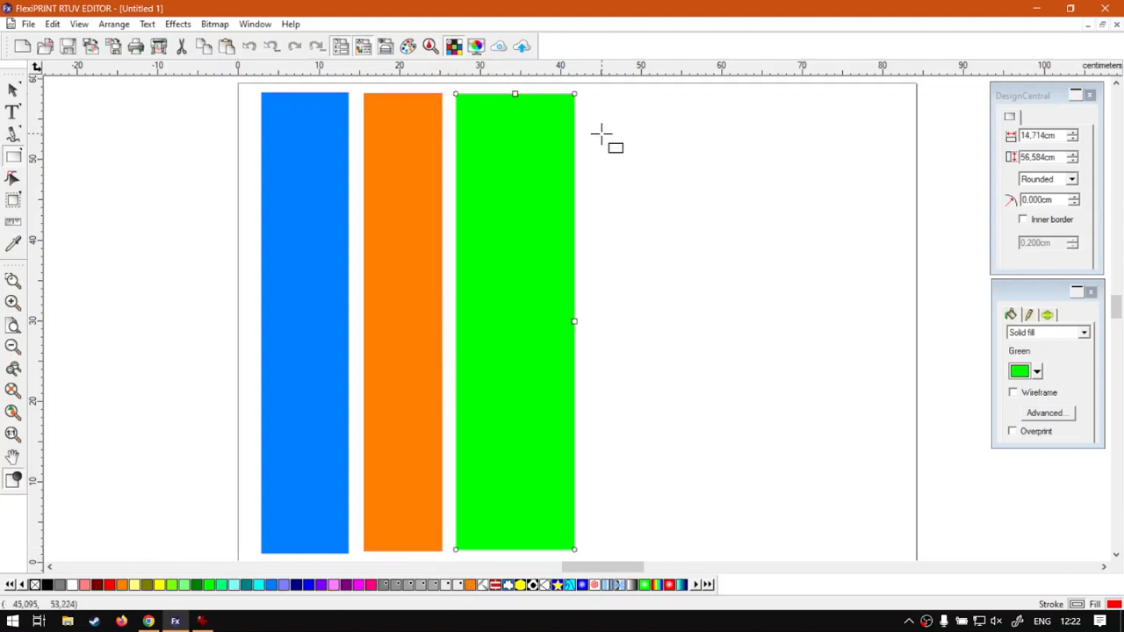
# Step: Add two tall rectangles beside the green one: about 13.8 by 55.5 cm in Salmon Pink and about 12.3 by 55.6 cm in Gray
pyautogui.moveTo(600, 92); pyautogui.dragTo(712, 539)
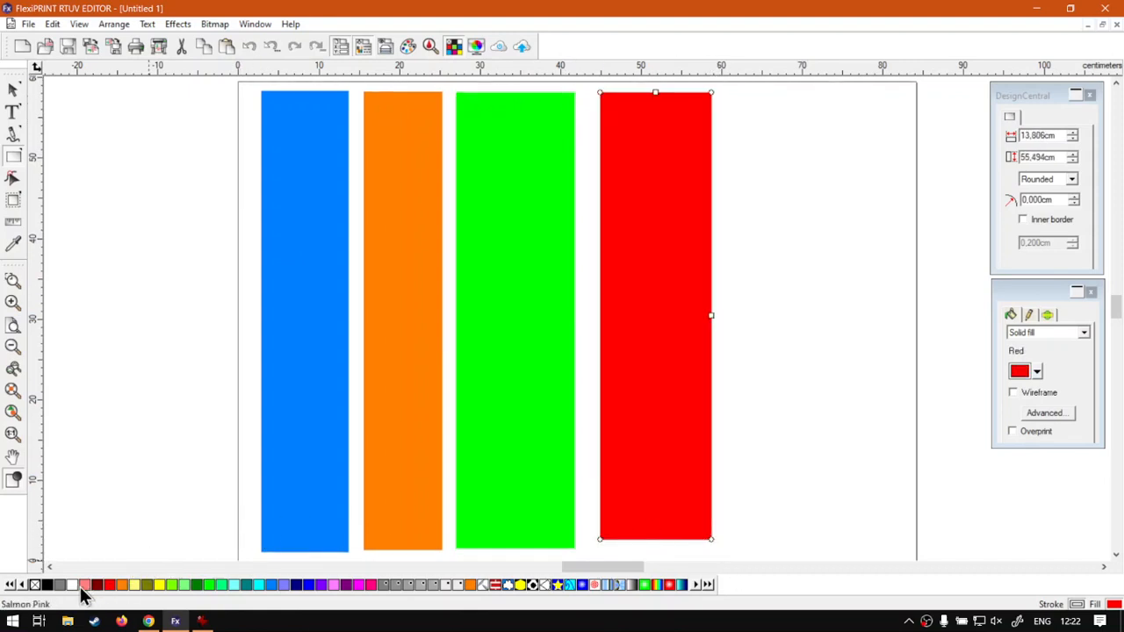
pyautogui.click(85, 586)
pyautogui.moveTo(731, 92); pyautogui.dragTo(830, 539)
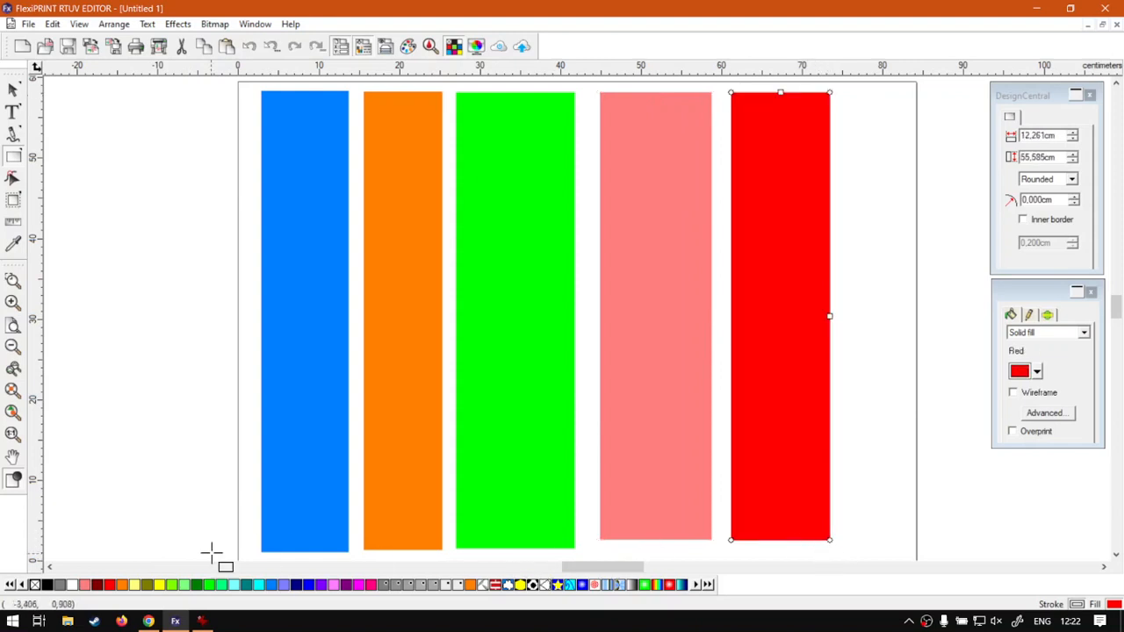
pyautogui.click(60, 584)
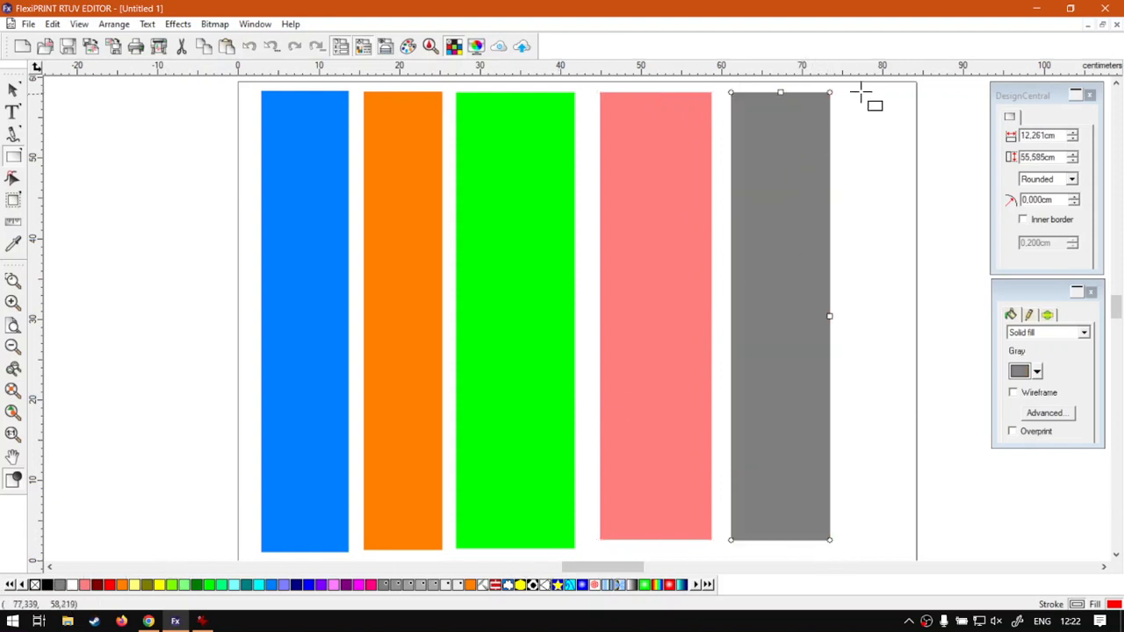
# Step: Draw a narrow rectangle about 5.5 by 55.5 cm near the page's right edge, fill it with Magenta, and deselect it
pyautogui.moveTo(848, 92); pyautogui.dragTo(894, 541)
pyautogui.click(363, 589)
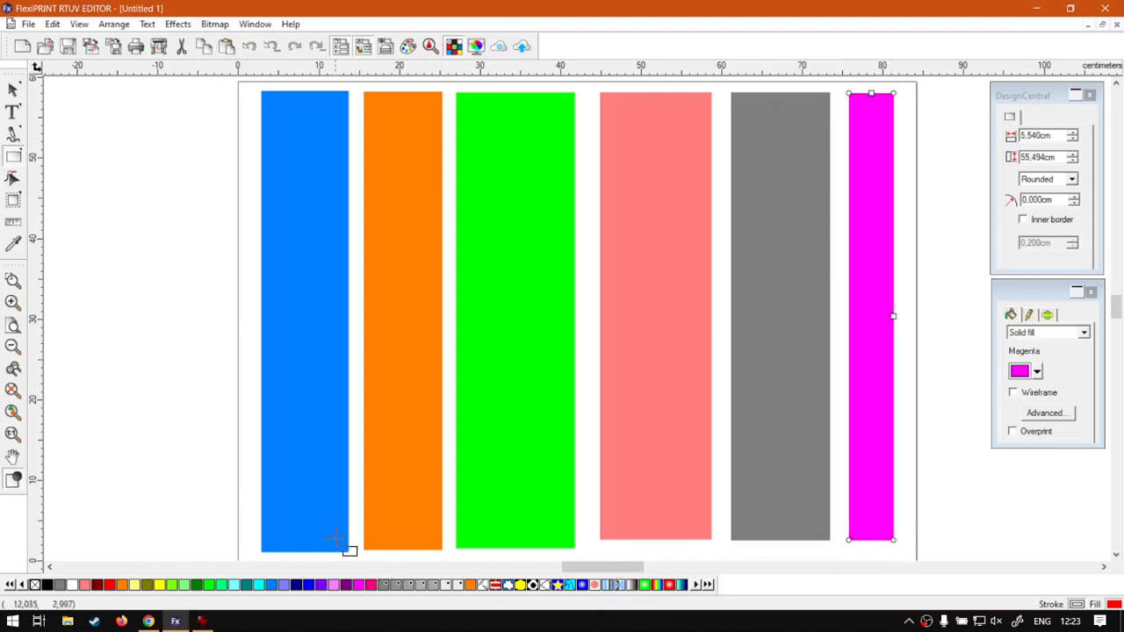
pyautogui.click(14, 90)
pyautogui.click(122, 147)
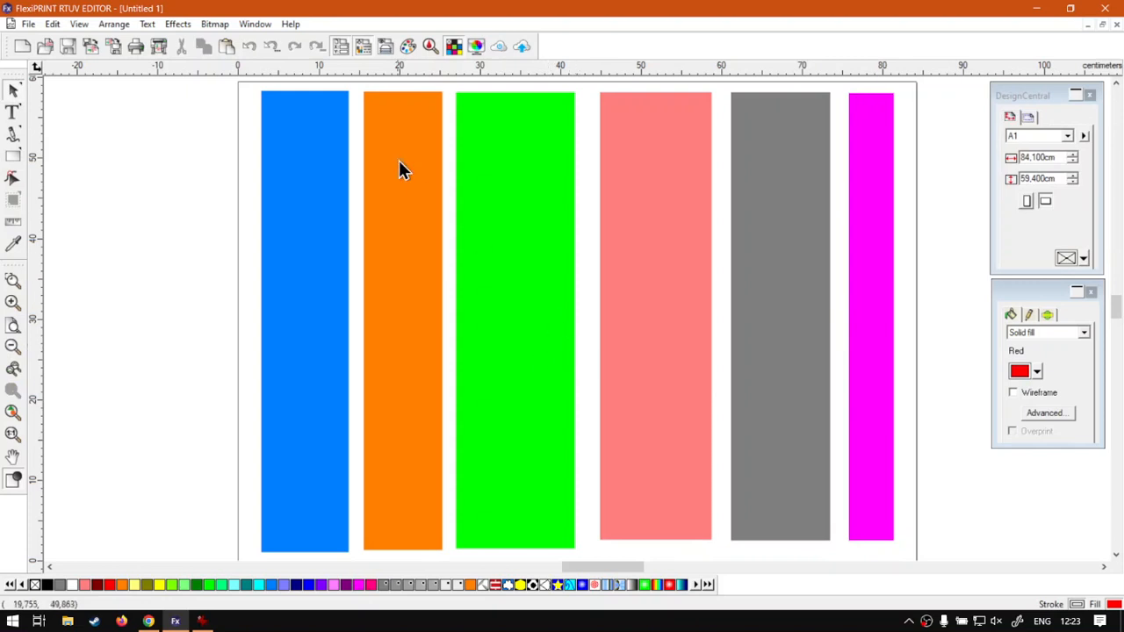
# Step: Preview undoing multiple steps, extending the selection from the latest rectangle fill back through the clear, move and paste operations
pyautogui.click(276, 53)
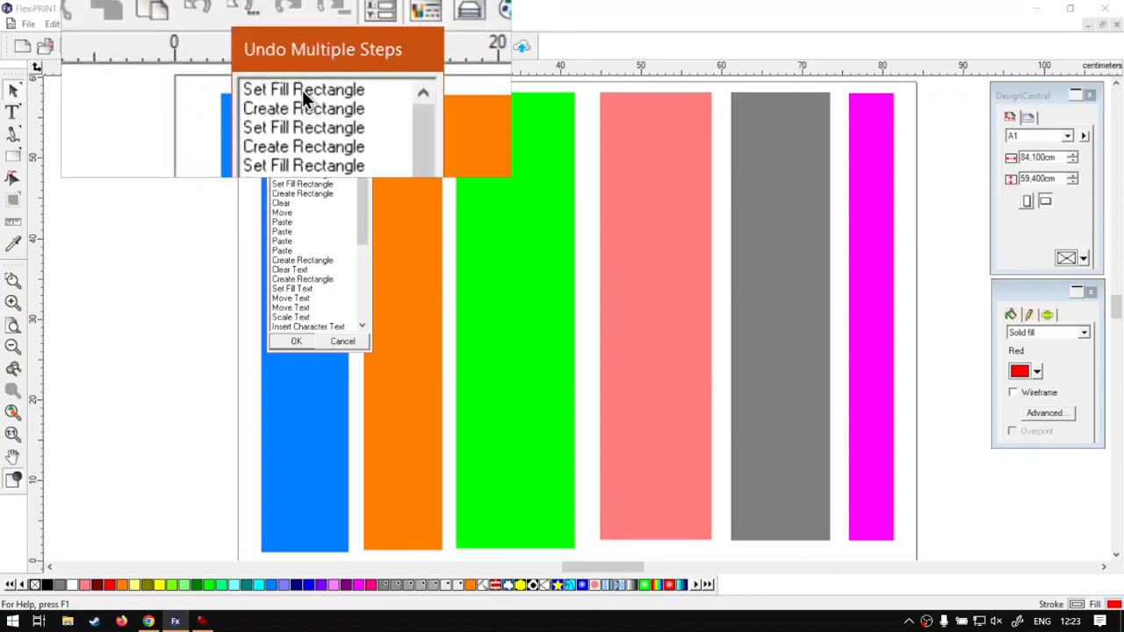
pyautogui.click(302, 90)
pyautogui.click(302, 96)
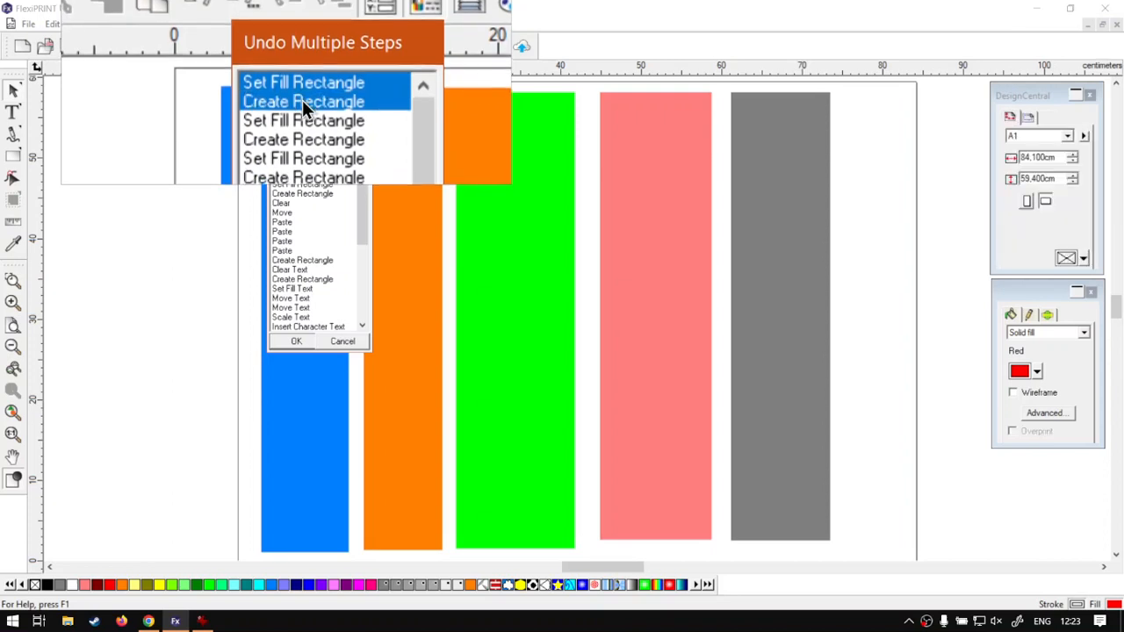
pyautogui.click(302, 119)
pyautogui.click(300, 121)
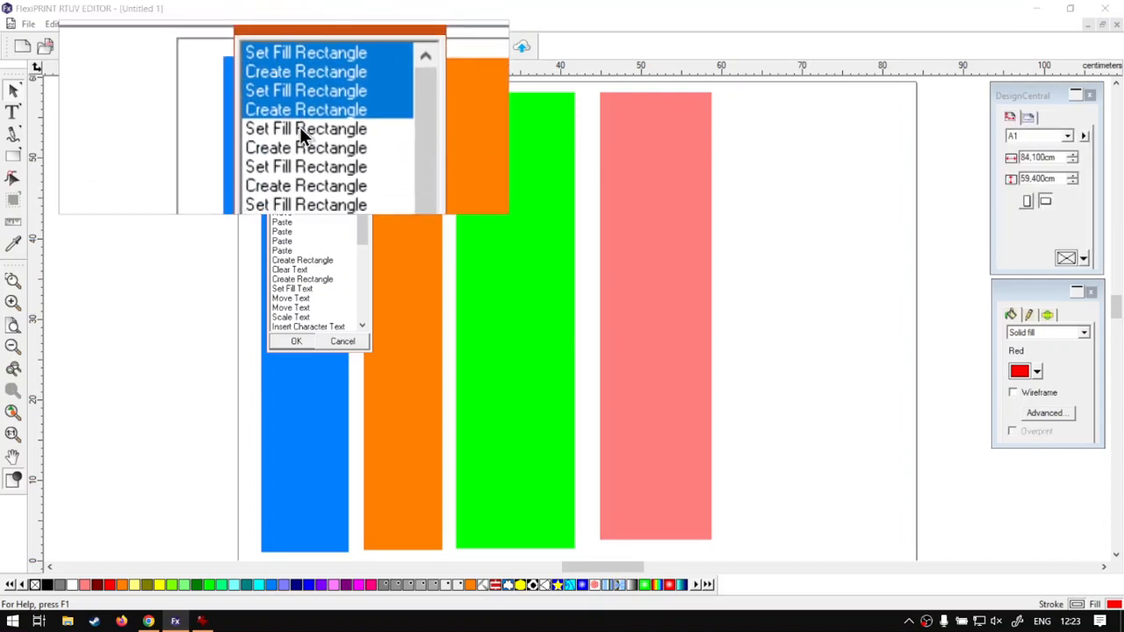
pyautogui.click(300, 128)
pyautogui.click(300, 139)
pyautogui.click(299, 151)
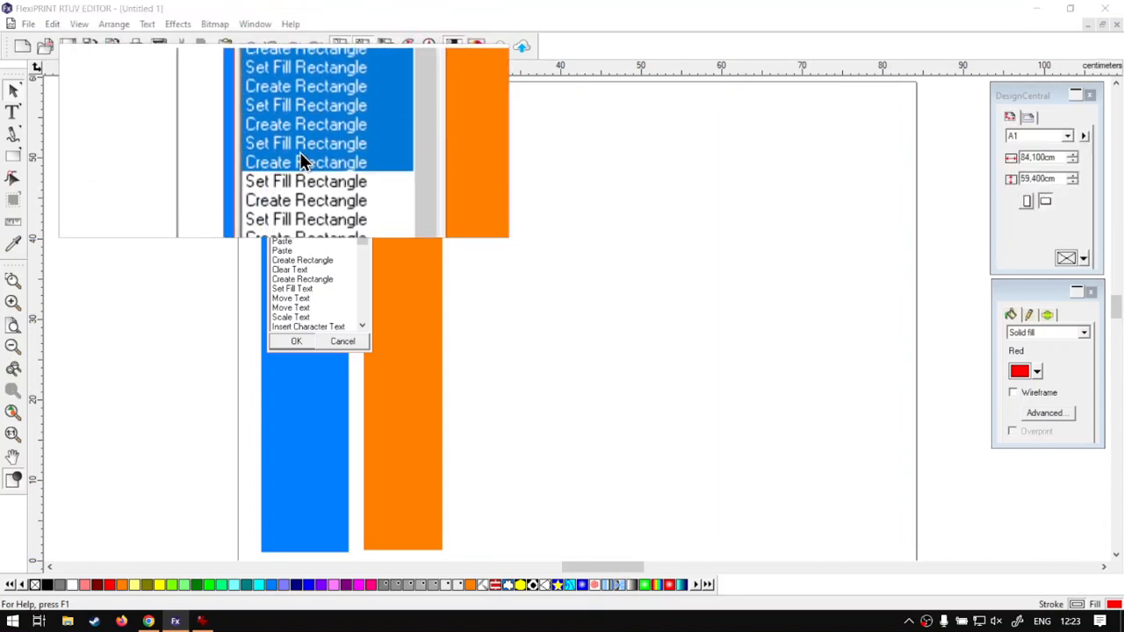
pyautogui.click(299, 165)
pyautogui.click(298, 183)
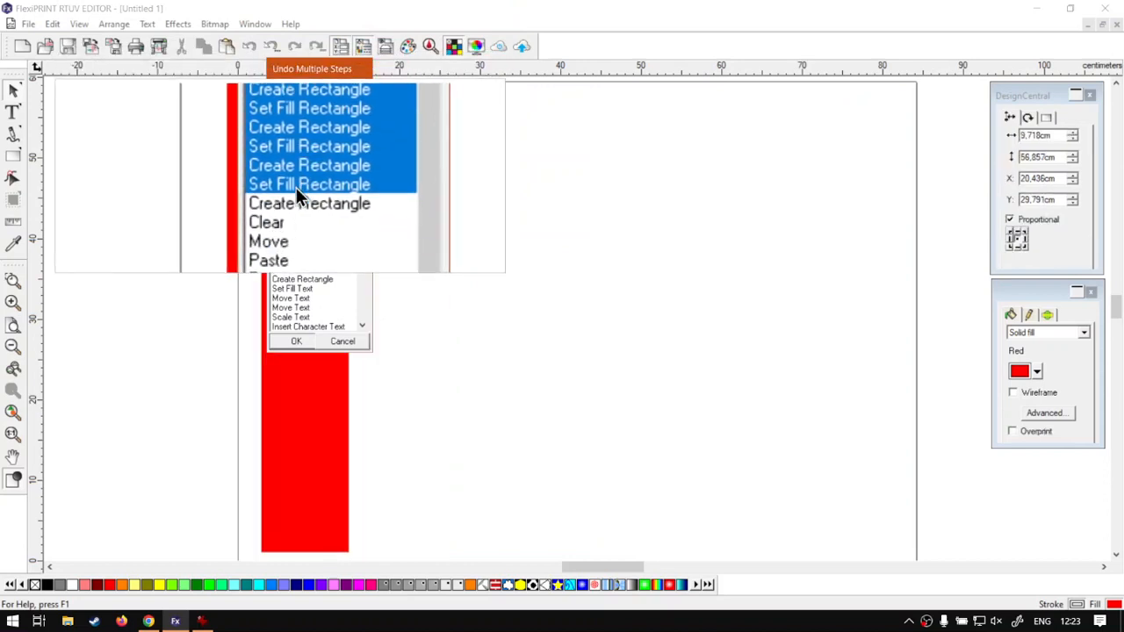
pyautogui.click(294, 195)
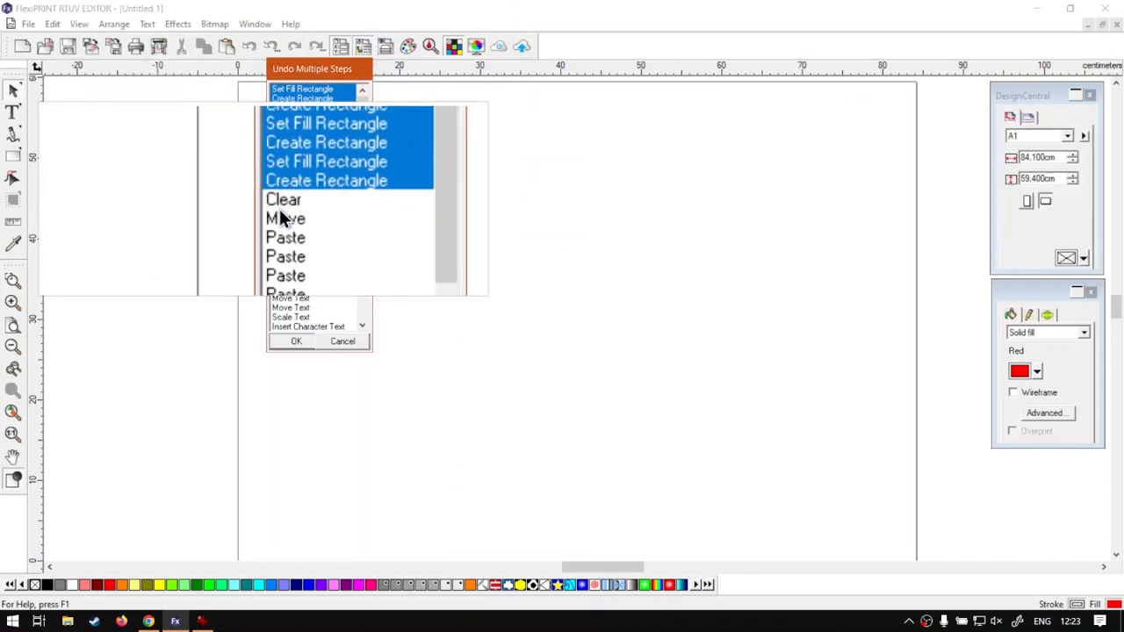
pyautogui.click(281, 217)
pyautogui.click(283, 249)
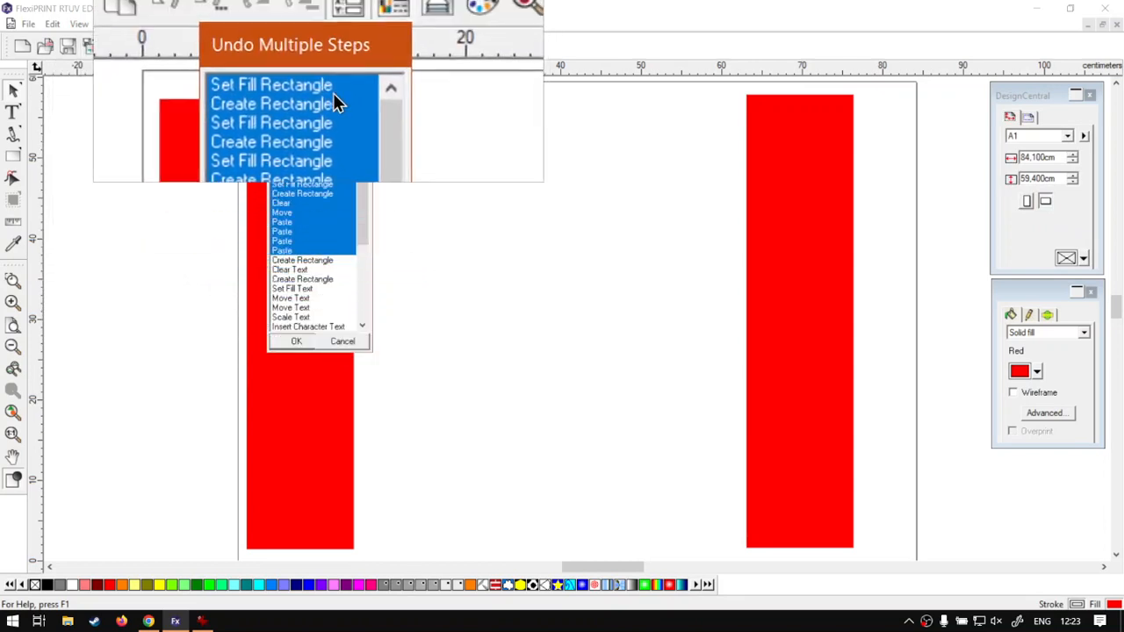
# Step: Reduce the multiple undo to the operations back through the first rectangle's Sky Blue fill and apply it
pyautogui.click(324, 130)
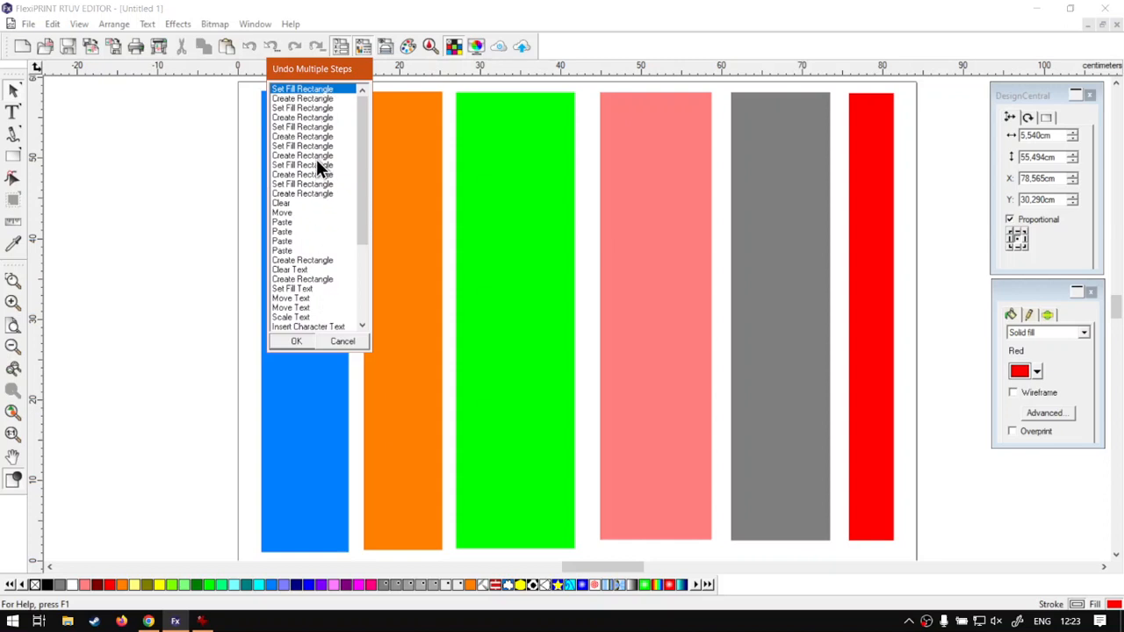
pyautogui.click(311, 165)
pyautogui.click(302, 184)
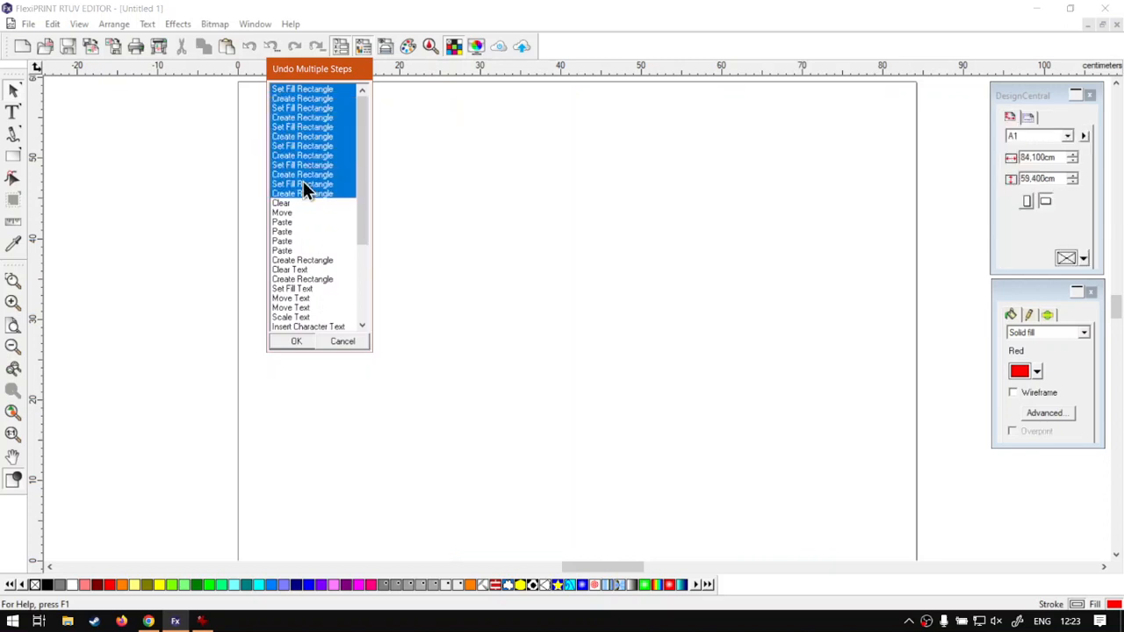
pyautogui.click(295, 341)
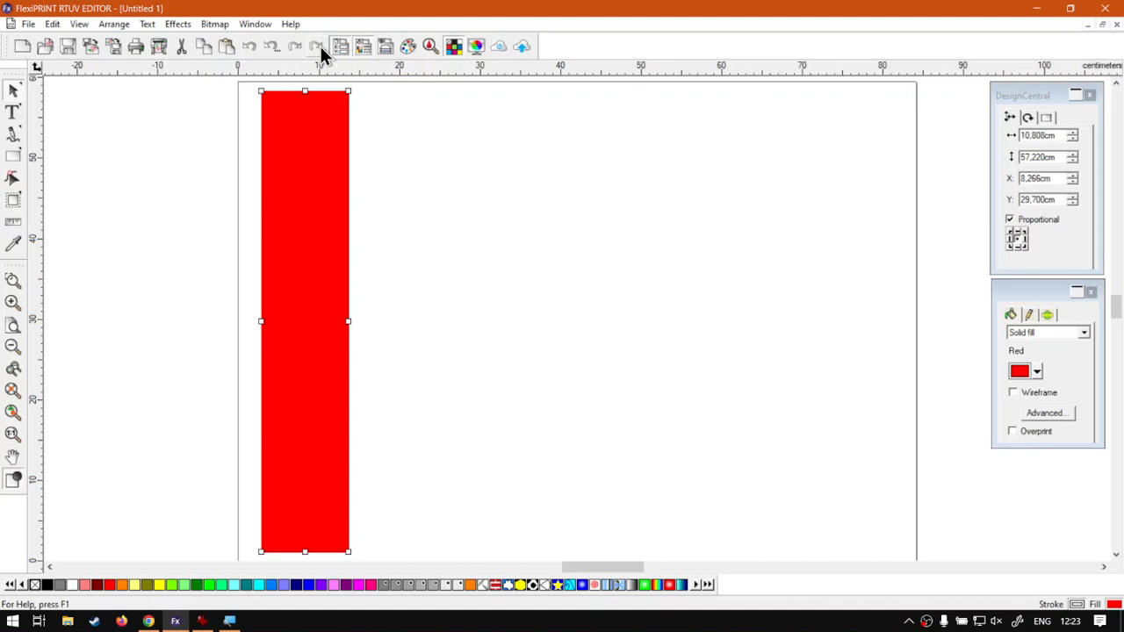
# Step: Redo all the undone operations at once, from the first rectangle's Sky Blue fill through the narrow rectangle's Magenta fill
pyautogui.press('super+plus')
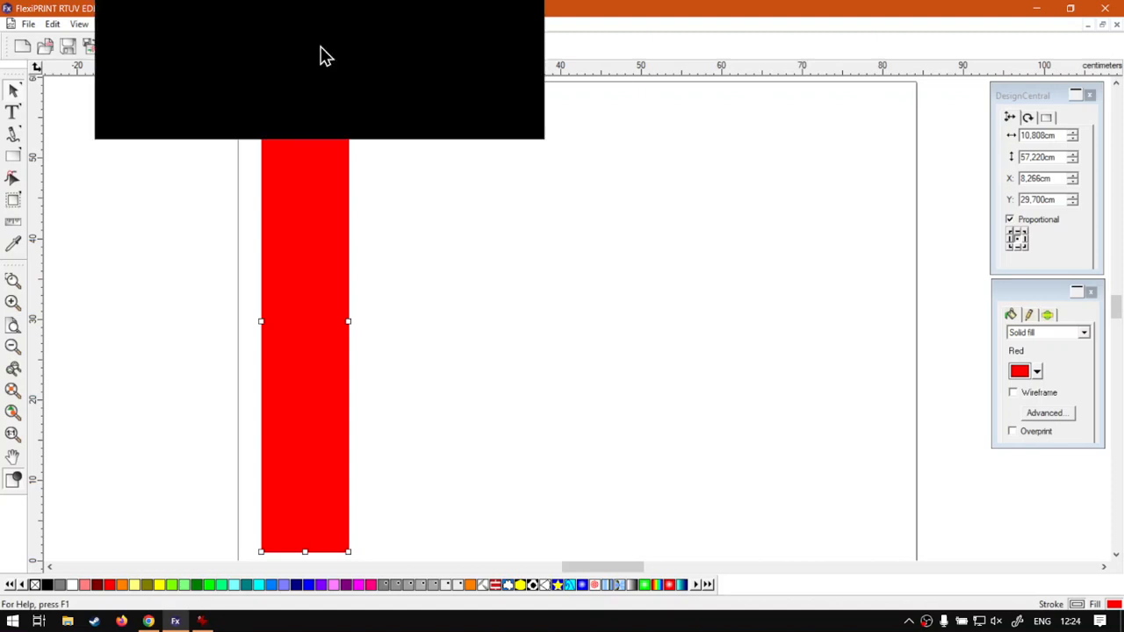
pyautogui.click(322, 53)
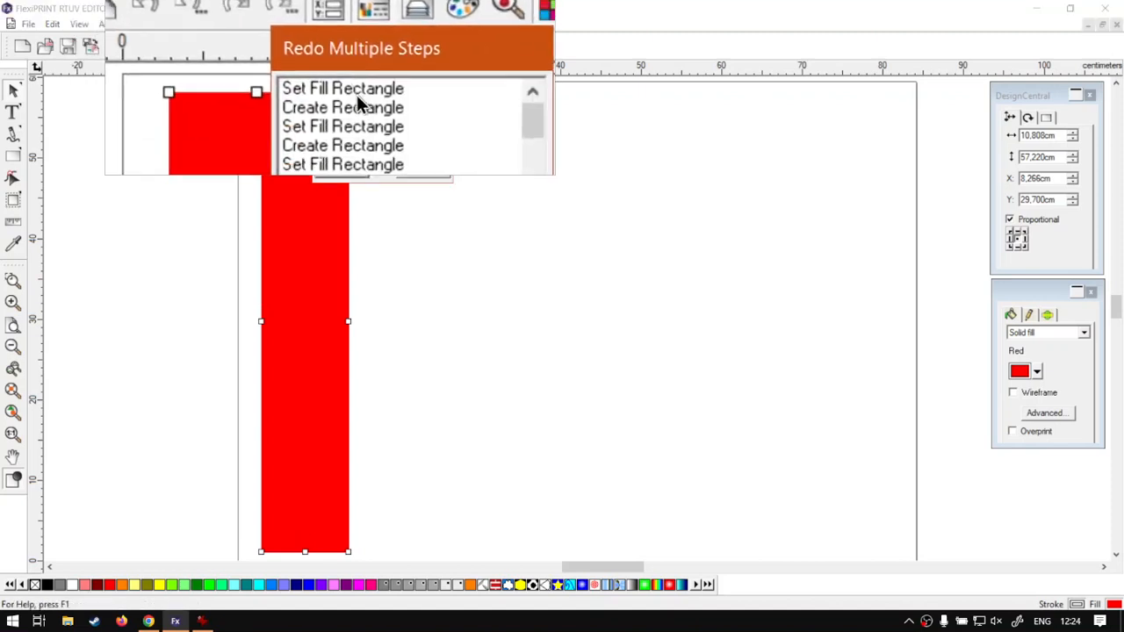
pyautogui.press('super+Escape')
pyautogui.click(371, 92)
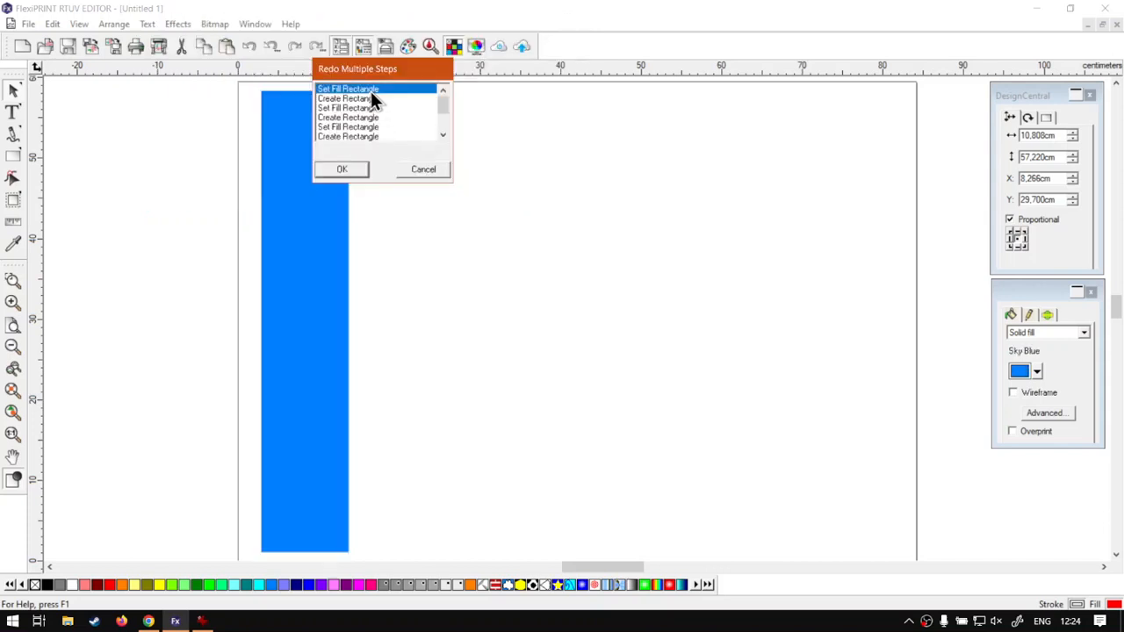
pyautogui.moveTo(370, 91)
pyautogui.mouseDown()
pyautogui.moveTo(366, 134)
pyautogui.moveTo(377, 97)
pyautogui.mouseUp()
pyautogui.click(374, 137)
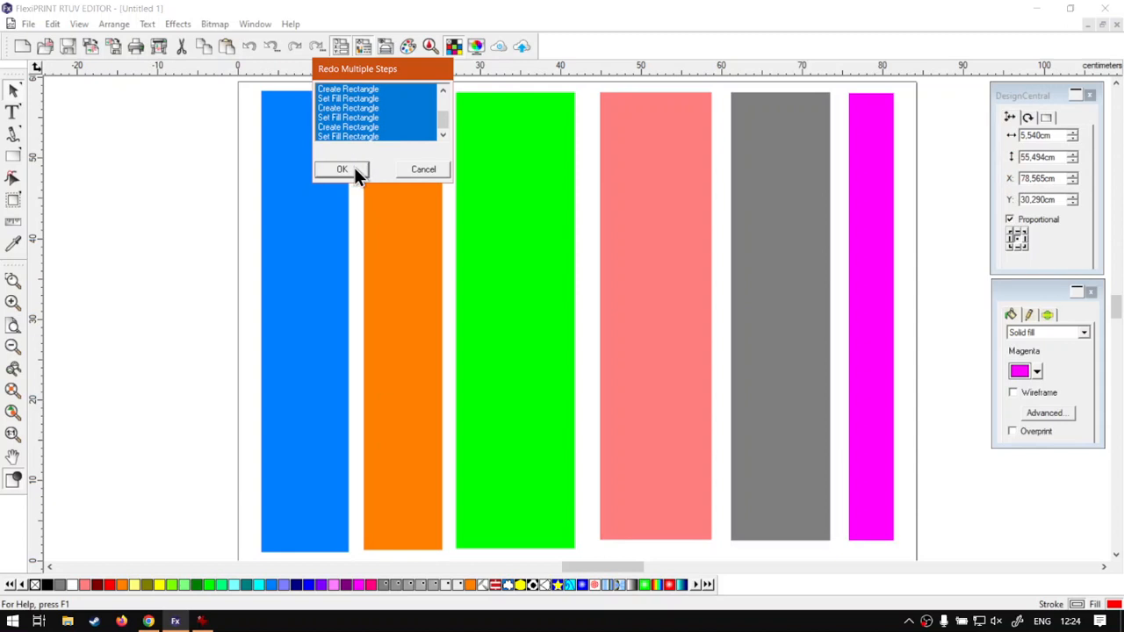
pyautogui.click(354, 167)
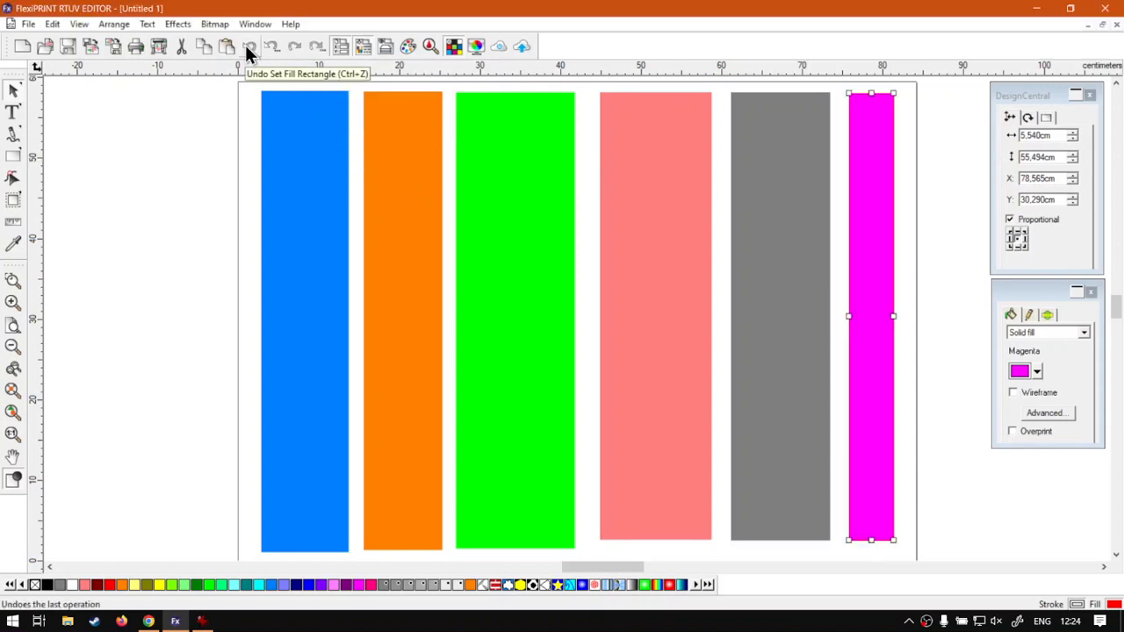
# Step: Undo the latest operations one at a time, back through the Magenta fill and the creation of the narrow rectangle
pyautogui.hotkey('ctrl', 'z')
pyautogui.hotkey('ctrl', 'z')
pyautogui.hotkey('ctrl', 'z')
pyautogui.hotkey('ctrl', 'z')
pyautogui.hotkey('ctrl', 'z')
pyautogui.hotkey('ctrl', 'z')
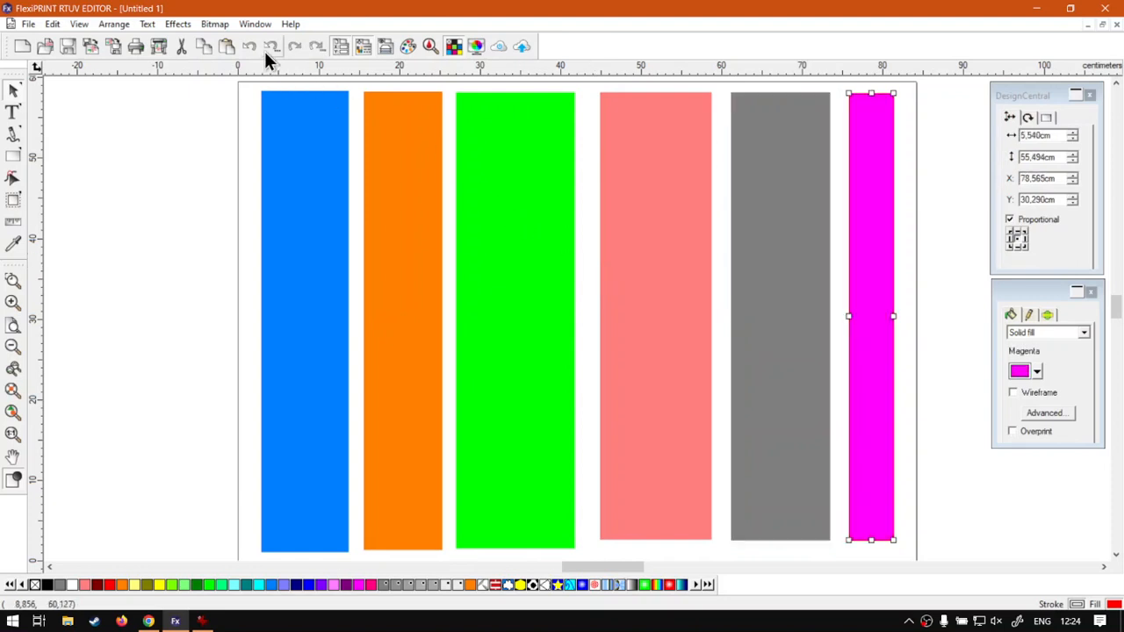
# Step: Examine the operations listed for undoing multiple steps, dismiss the list without applying it, and deselect the magenta rectangle
pyautogui.click(267, 50)
pyautogui.scroll(-3, 397, 116)
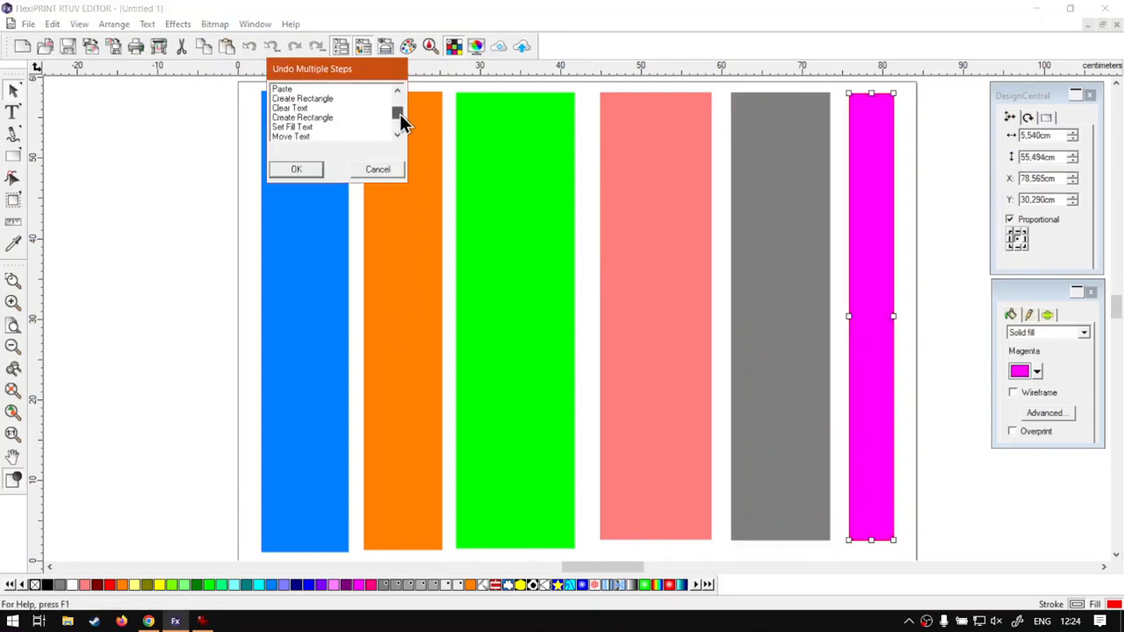
pyautogui.click(377, 169)
pyautogui.click(950, 300)
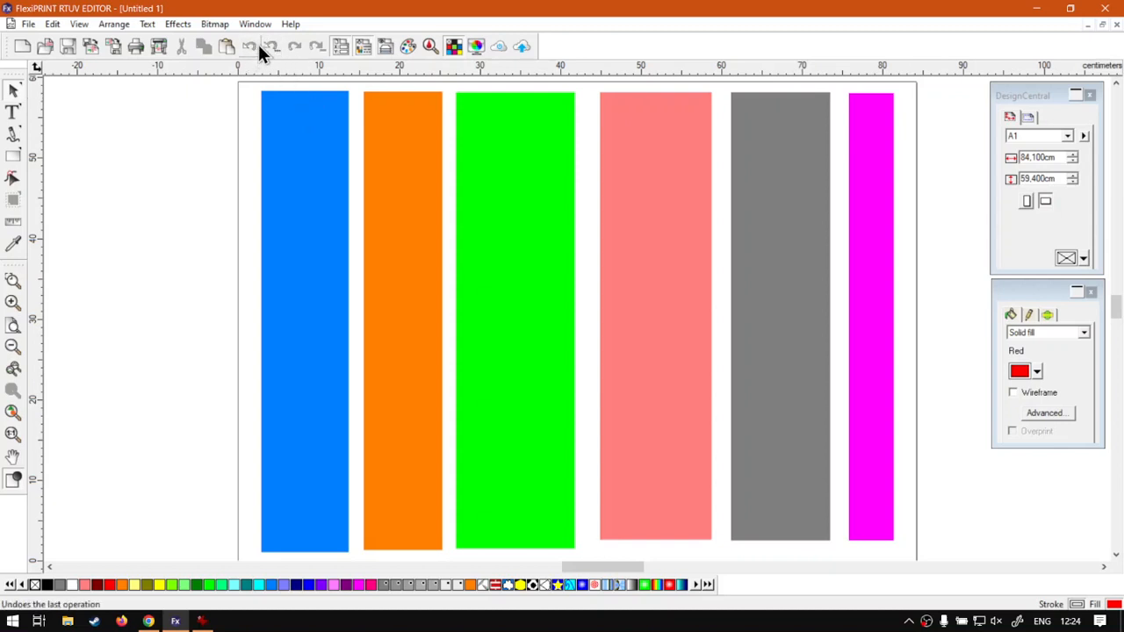
pyautogui.click(280, 46)
# Step: Switch to the Chrome browser to show the softwaretraining.co.za training videos page
pyautogui.click(149, 621)
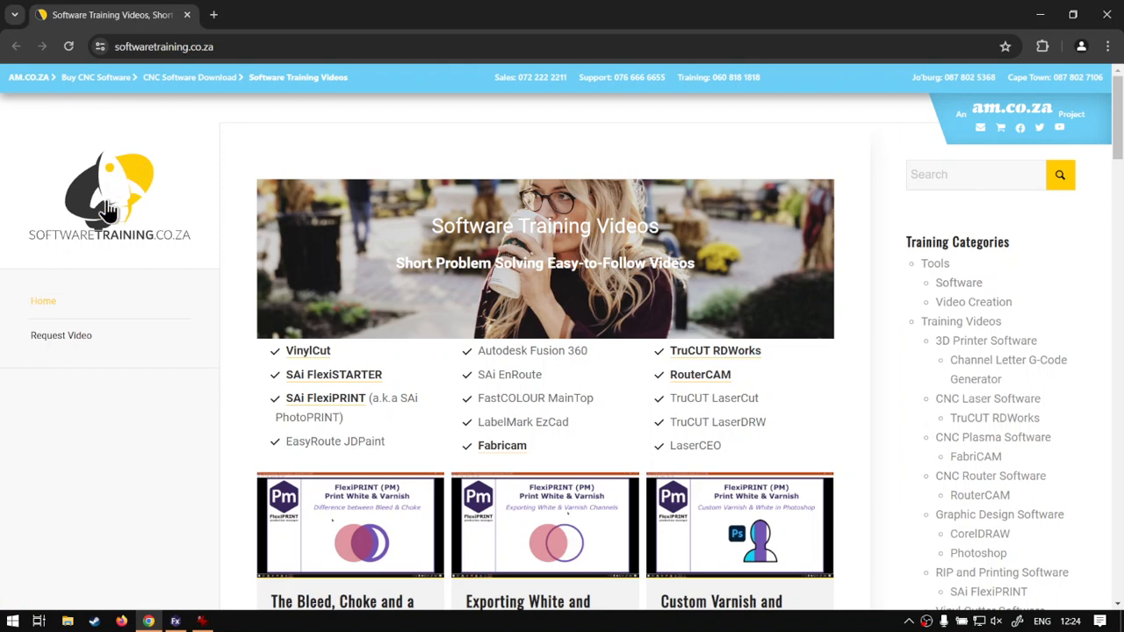